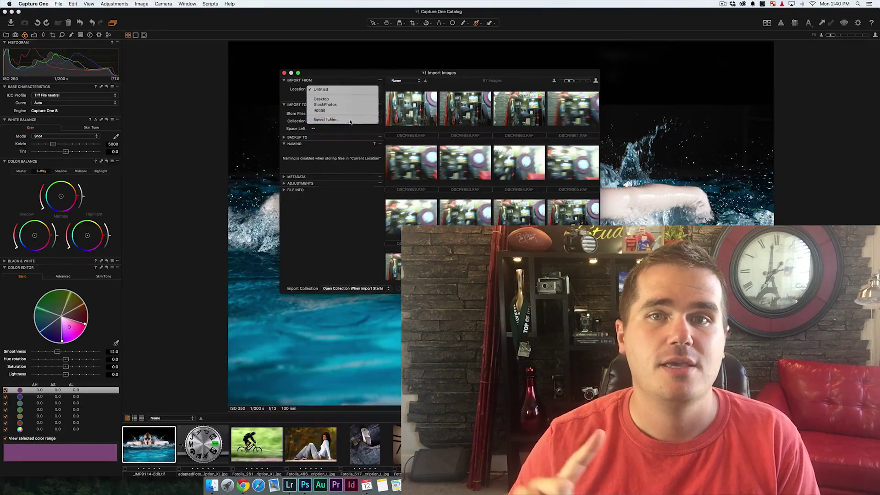
# Step: Set Capture One's import source to Downloads > testFolder and import all photos
pyautogui.click(358, 119)
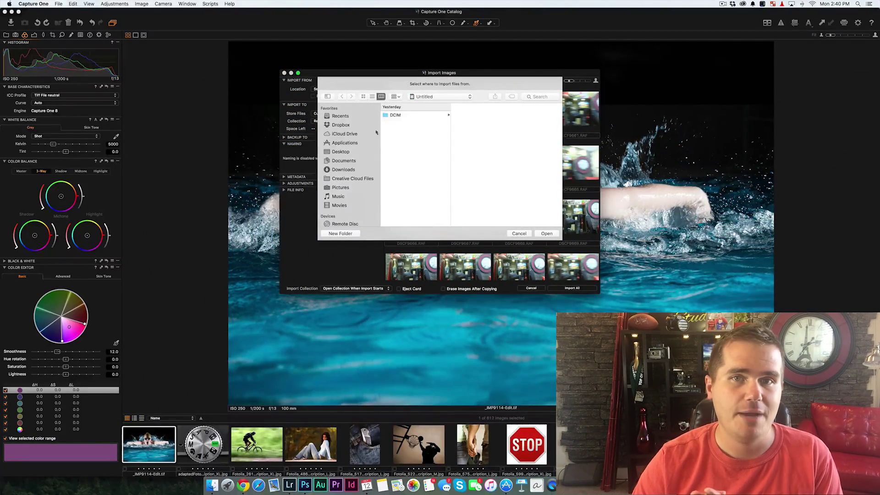
pyautogui.click(340, 161)
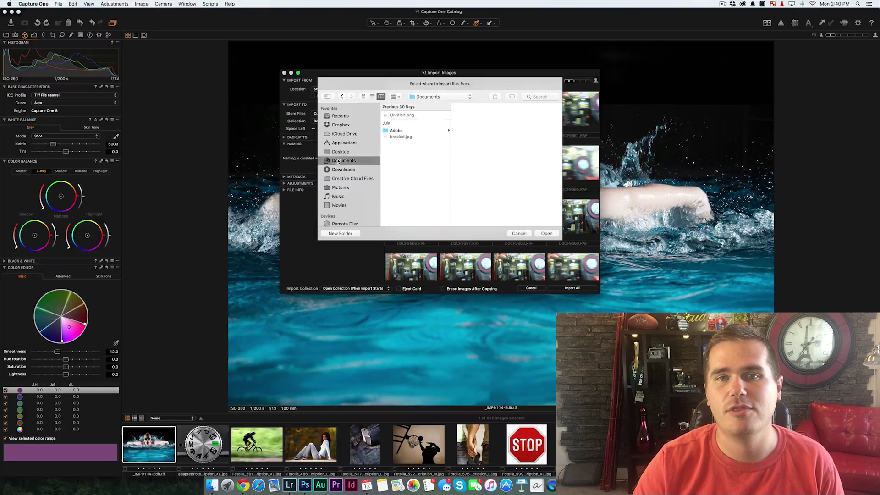
pyautogui.click(339, 169)
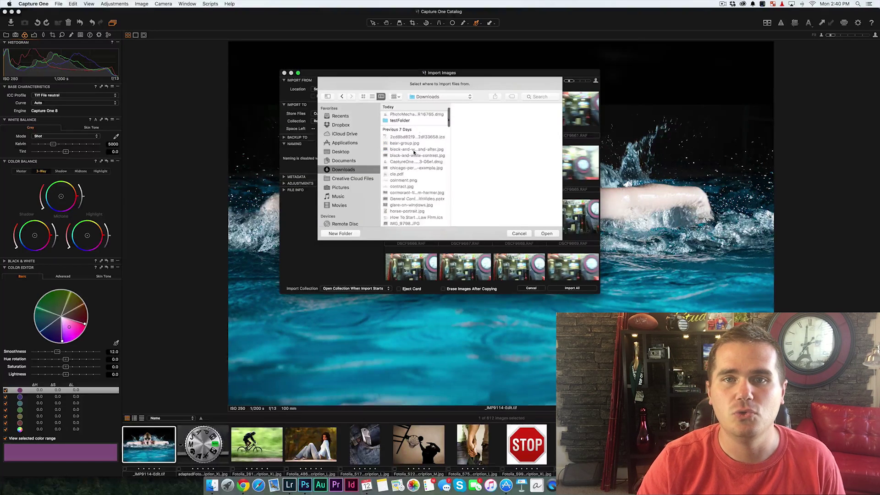
pyautogui.click(402, 146)
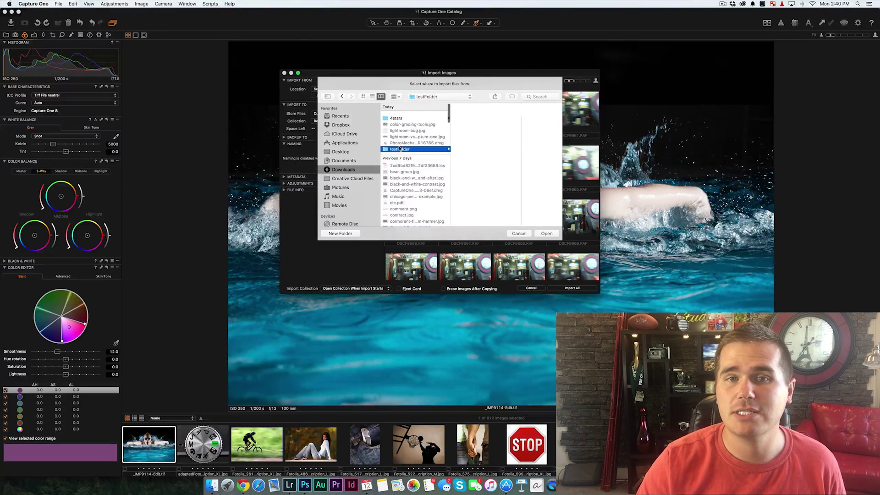
pyautogui.click(547, 233)
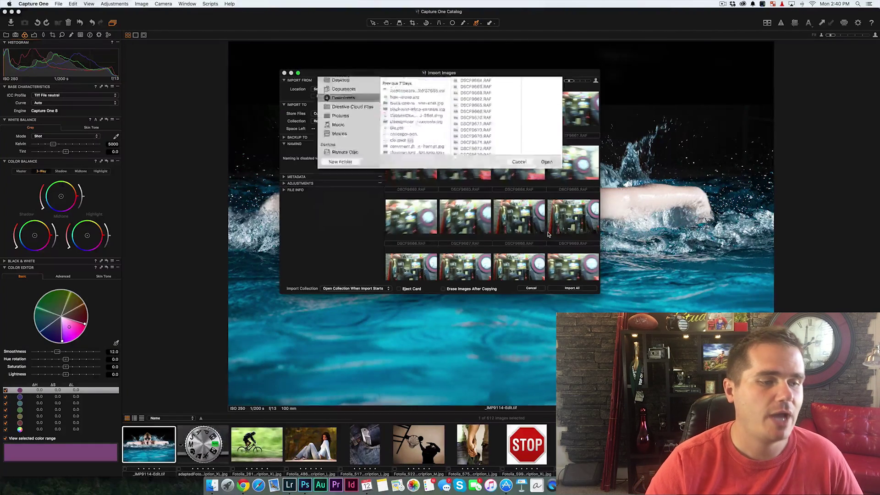
pyautogui.click(573, 287)
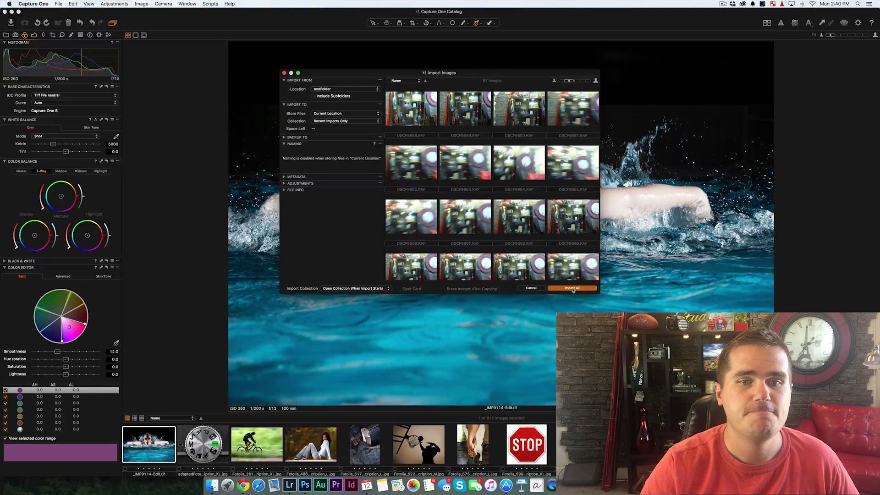
# Step: Start importing all 97 photos, then send and dismiss the Lightroom crash report
pyautogui.click(571, 288)
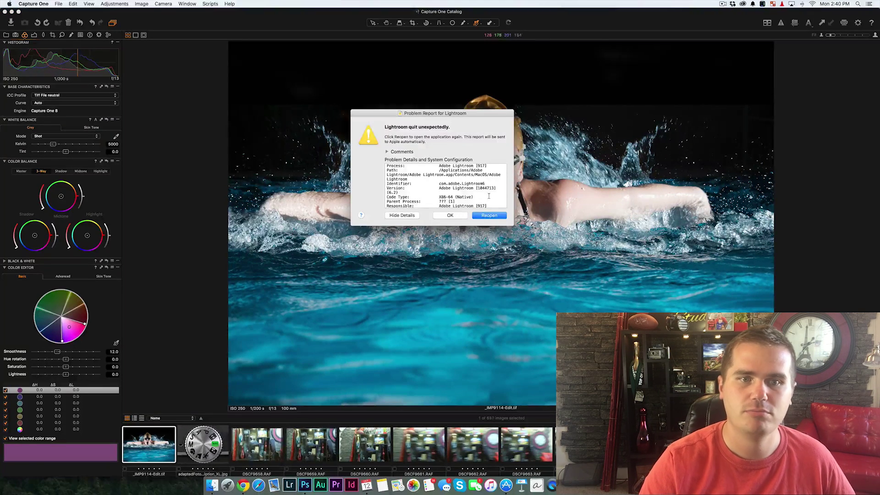
pyautogui.click(459, 214)
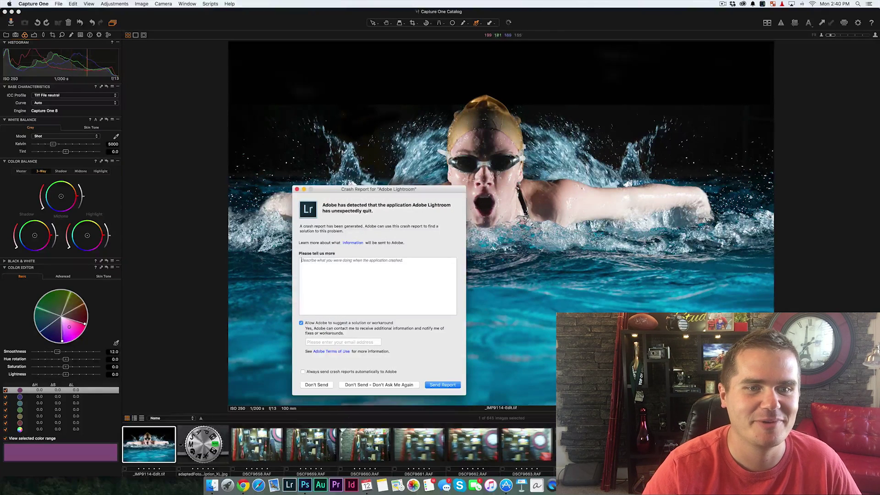
pyautogui.click(442, 384)
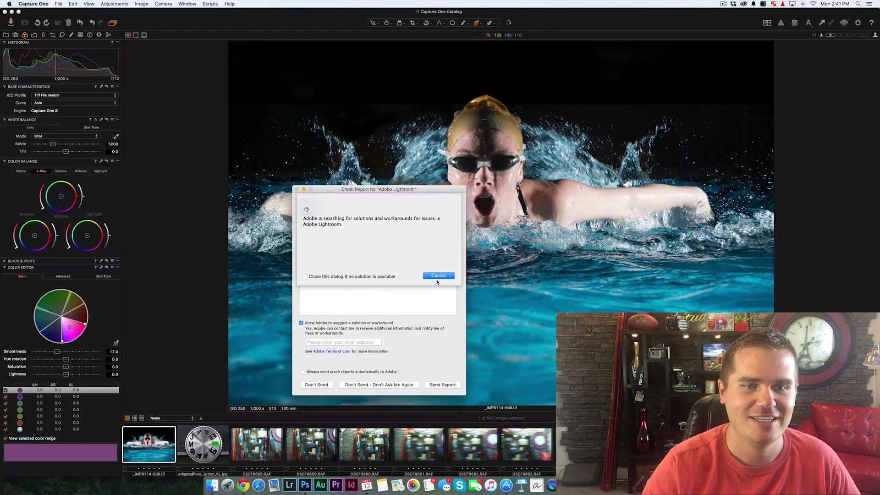
pyautogui.click(438, 276)
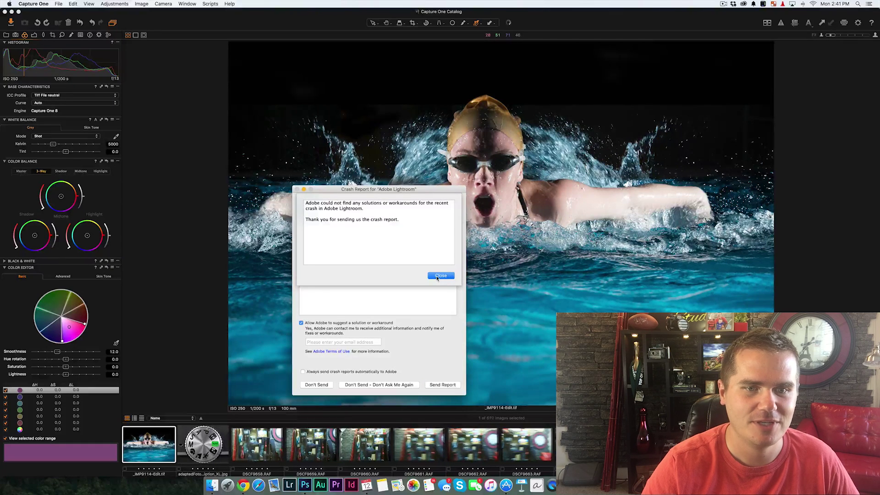
pyautogui.click(437, 276)
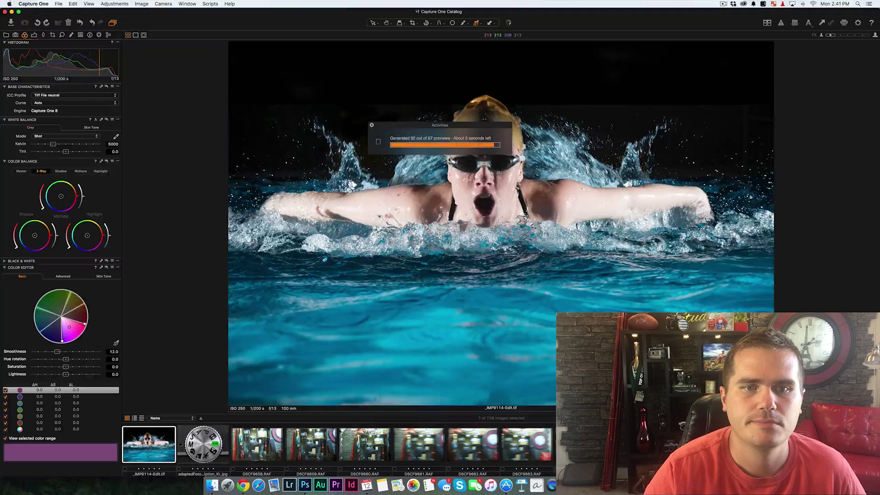
# Step: Step through the imported Capture One photos from DSCF9669 to DSCF9681
pyautogui.press('Right')
pyautogui.press('Right')
pyautogui.press('Right')
pyautogui.press('Right')
pyautogui.press('Right')
pyautogui.press('Right')
pyautogui.press('Right')
pyautogui.press('Right')
pyautogui.press('Right')
pyautogui.press('Right')
pyautogui.press('Right')
pyautogui.press('Right')
pyautogui.press('Right')
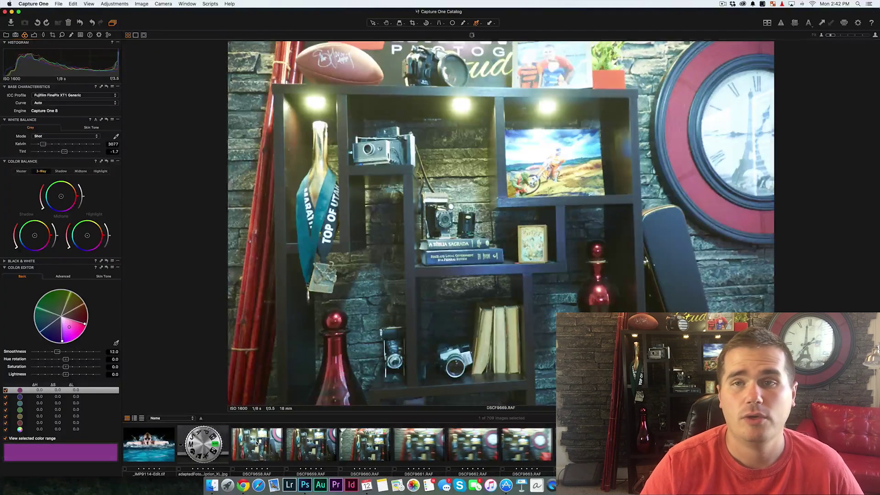
pyautogui.press('Right')
pyautogui.press('Right')
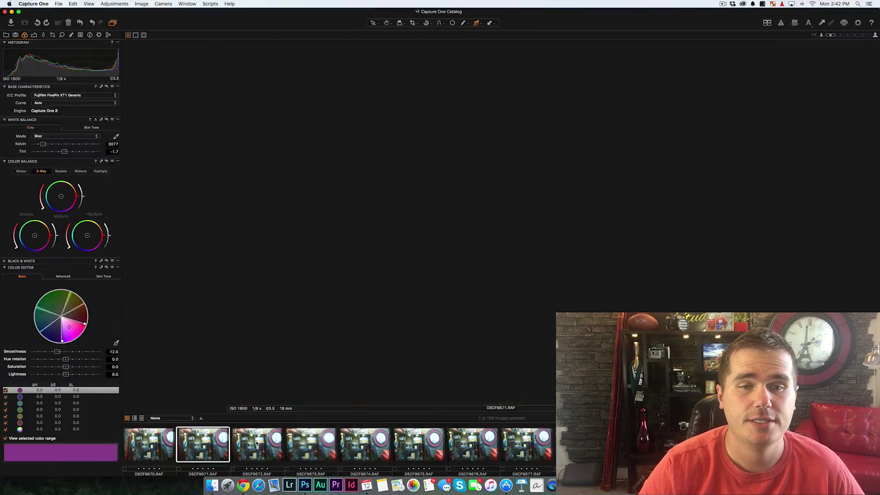
pyautogui.press('Right')
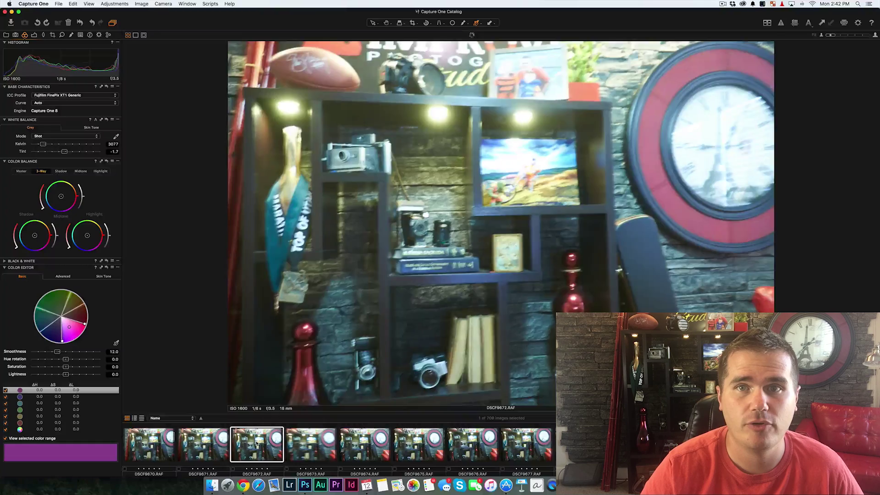
pyautogui.press('Right')
pyautogui.press('Right')
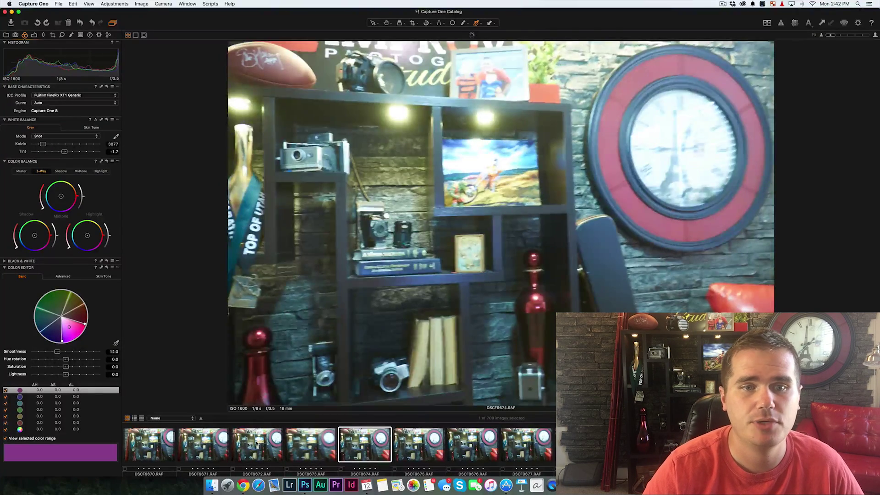
pyautogui.press('Right')
pyautogui.press('Right')
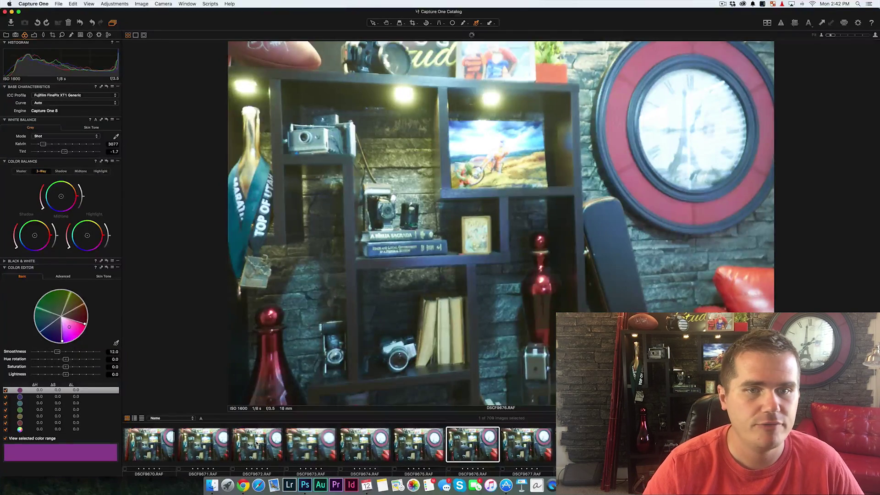
pyautogui.press('Right')
pyautogui.press('Right')
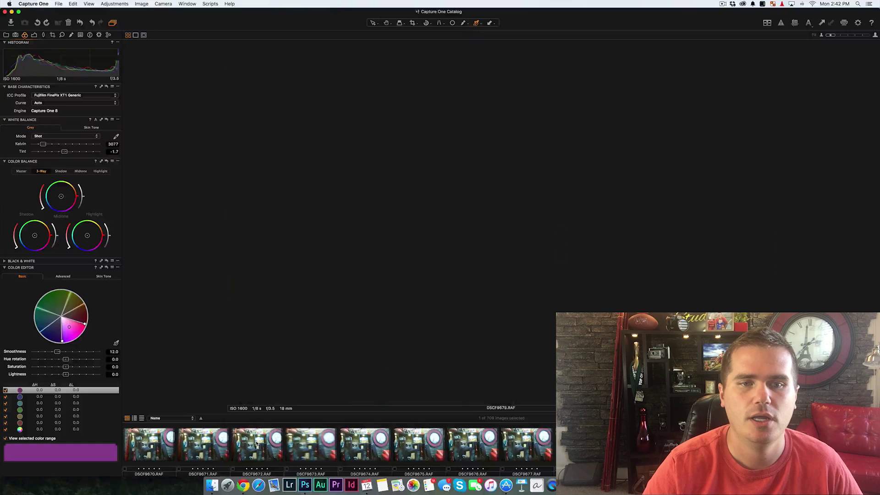
pyautogui.press('Right')
pyautogui.press('Right')
pyautogui.press('Right')
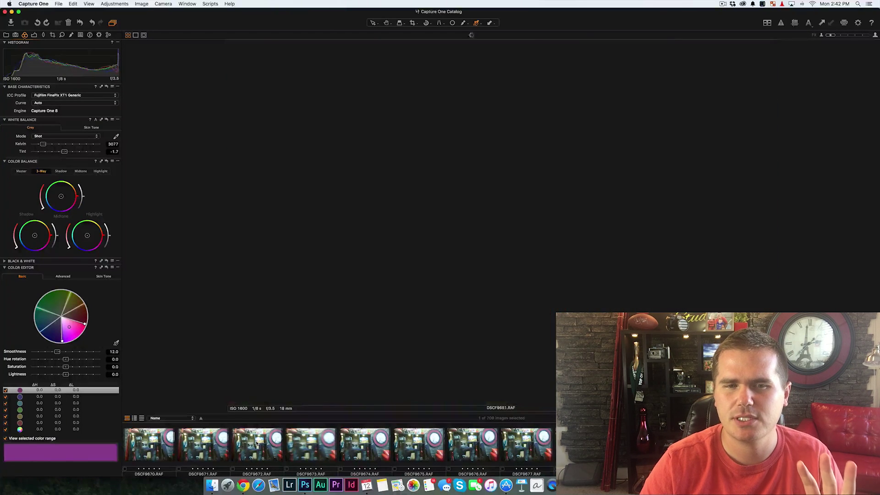
pyautogui.press('Right')
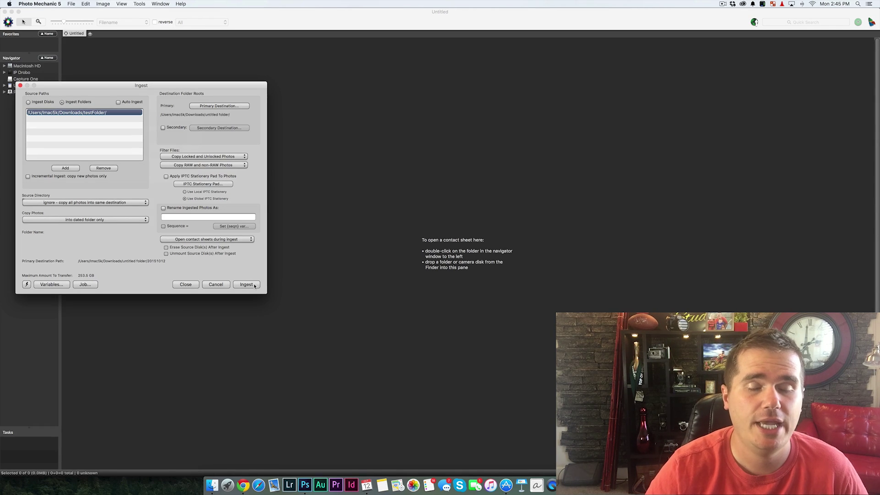
# Step: Ingest the testFolder photos into Photo Mechanic's 20151012 contact sheet
pyautogui.click(254, 285)
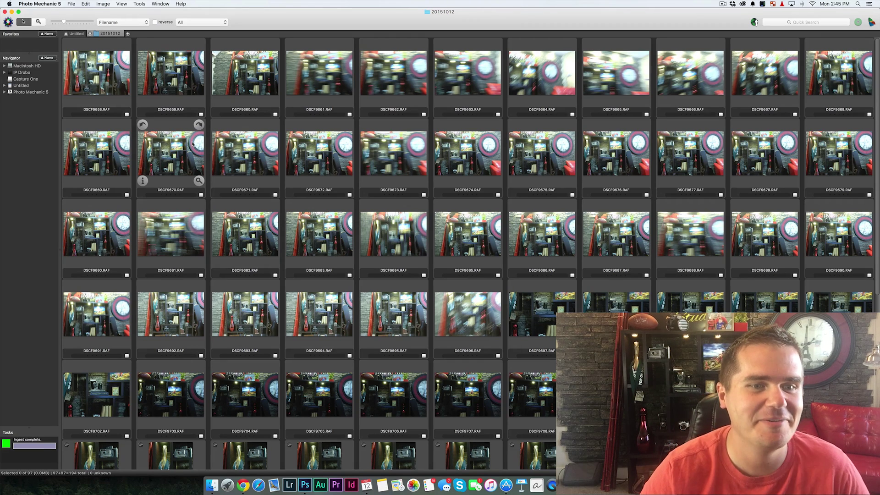
# Step: Preview DSCF9658, step ahead to DSCF9664, and enlarge the preview to nearly full screen
pyautogui.doubleClick(94, 77)
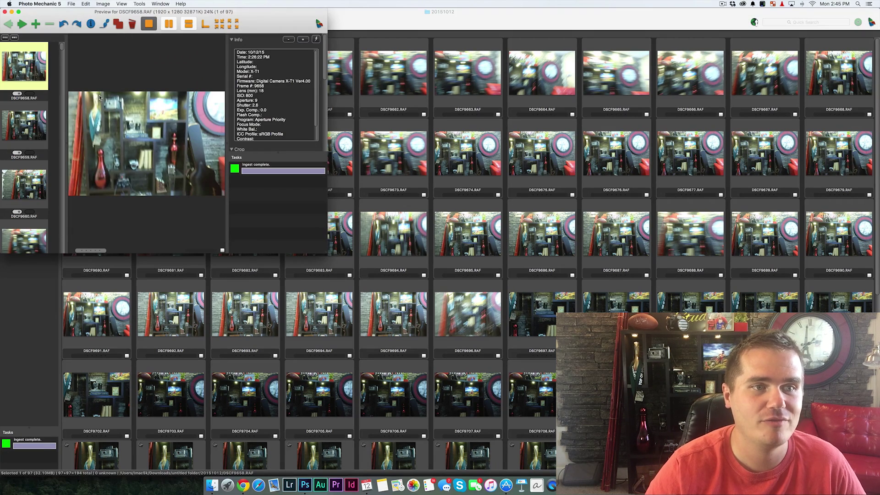
pyautogui.press('Right')
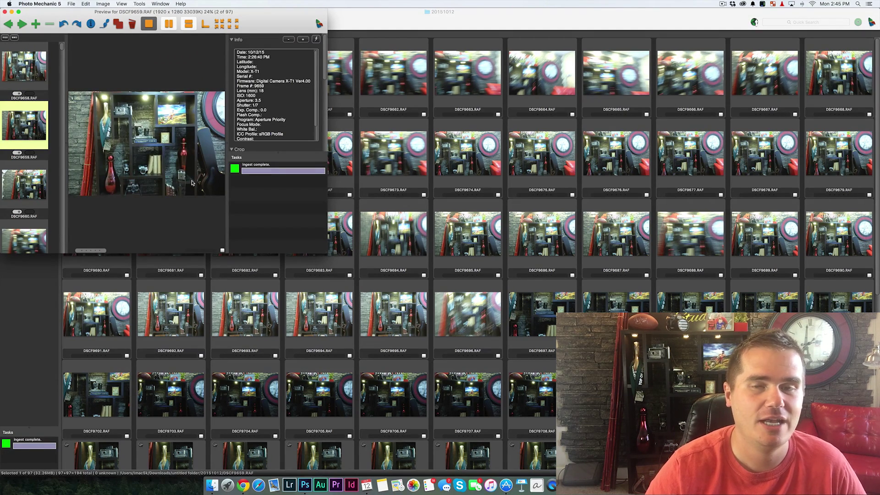
pyautogui.press('Right')
pyautogui.press('Right')
pyautogui.press('Right')
pyautogui.press('Right')
pyautogui.press('Right')
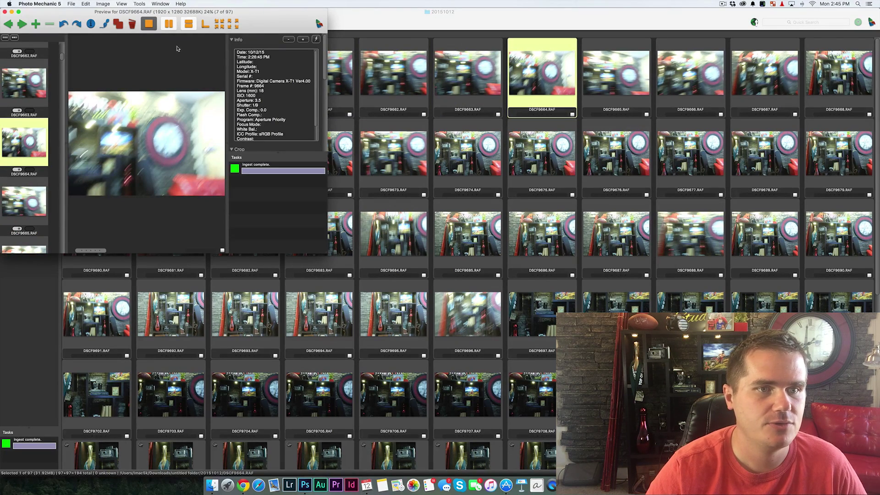
pyautogui.moveTo(326, 252); pyautogui.dragTo(852, 474)
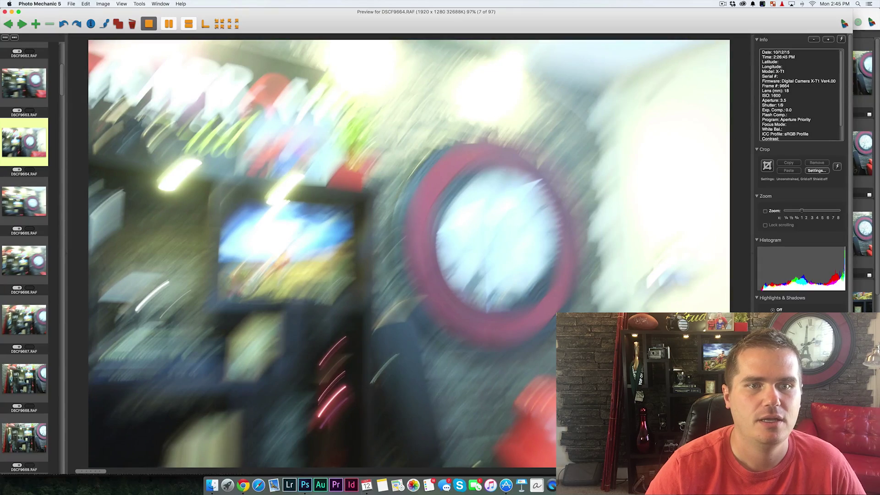
# Step: Advance the preview from DSCF9669 to DSCF9685.RAF, image 28 of 97
pyautogui.press('Right')
pyautogui.press('Right')
pyautogui.press('Right')
pyautogui.press('Right')
pyautogui.press('Right')
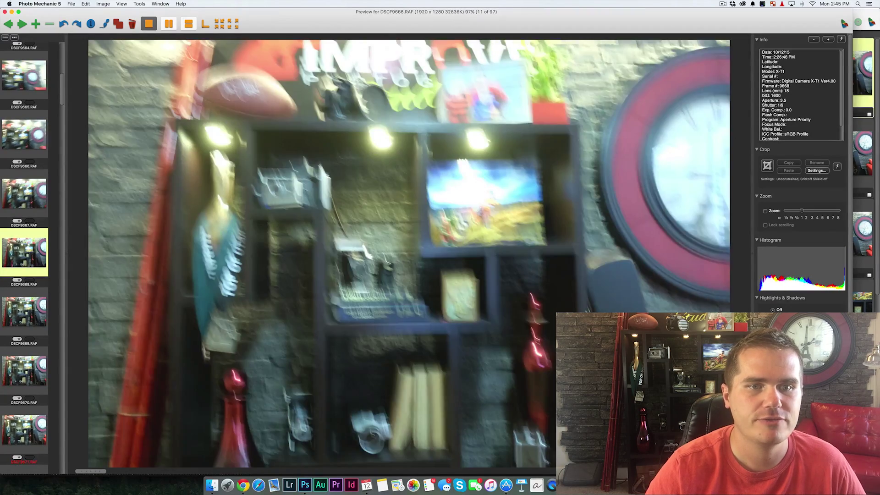
pyautogui.press('Right')
pyautogui.press('Right')
pyautogui.press('Right')
pyautogui.press('Right')
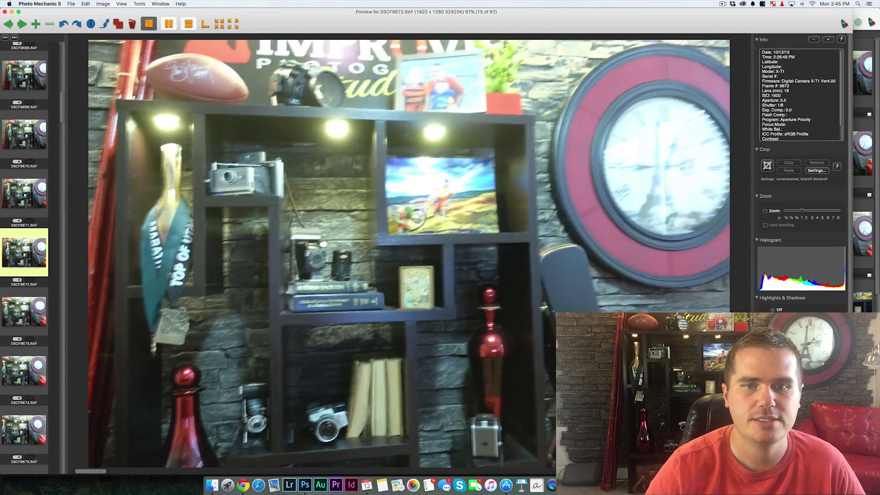
pyautogui.press('Right')
pyautogui.press('Right')
pyautogui.press('Right')
pyautogui.press('Right')
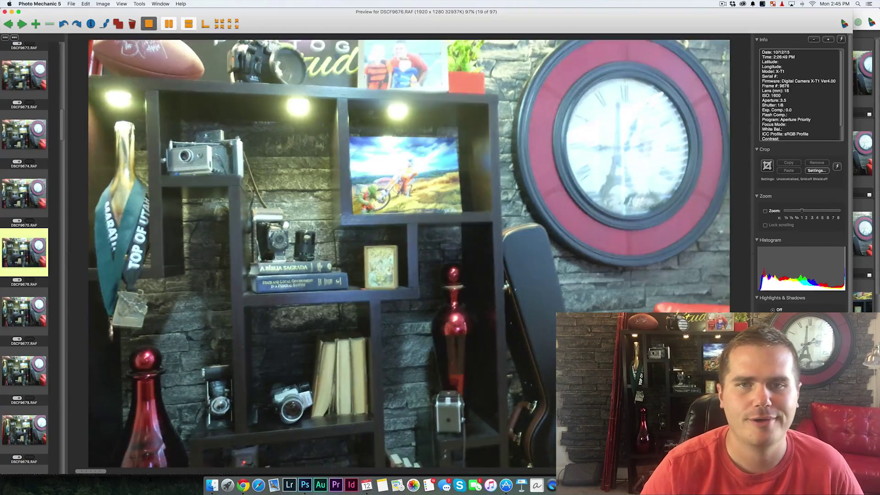
pyautogui.press('Right')
pyautogui.press('Right')
pyautogui.press('Right')
pyautogui.press('Right')
pyautogui.press('Right')
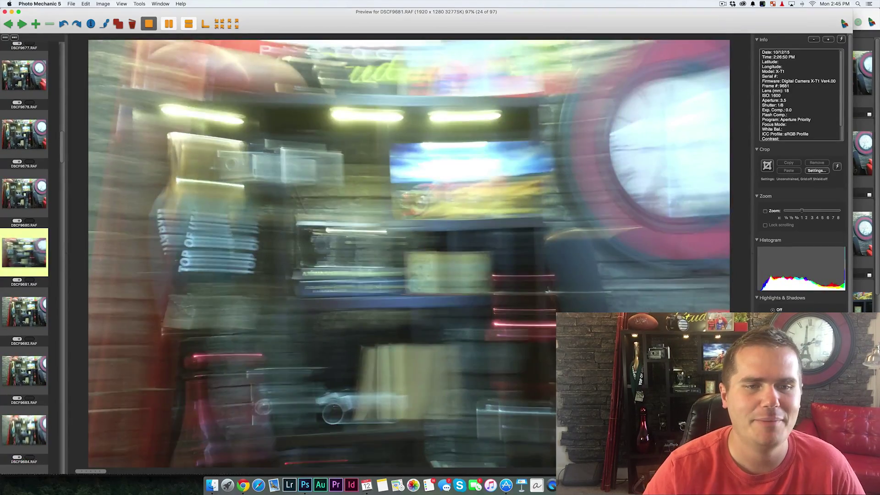
pyautogui.press('Right')
pyautogui.press('Right')
pyautogui.press('Right')
pyautogui.press('Right')
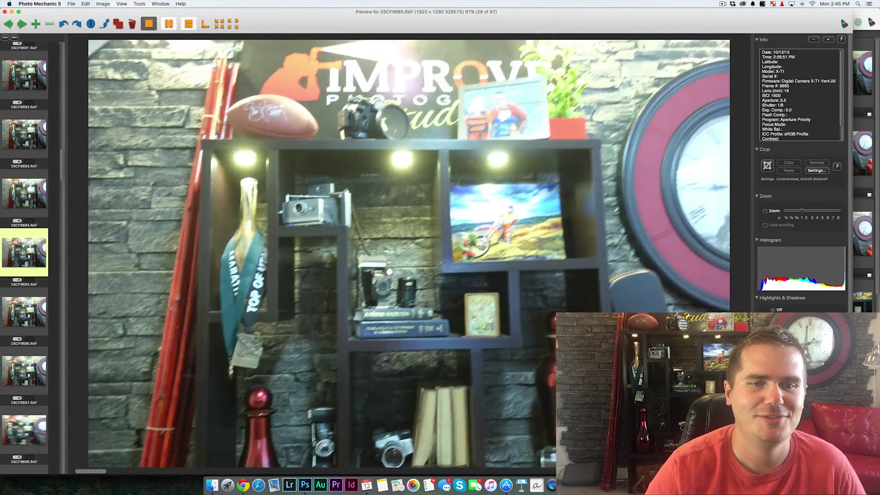
pyautogui.press('Right')
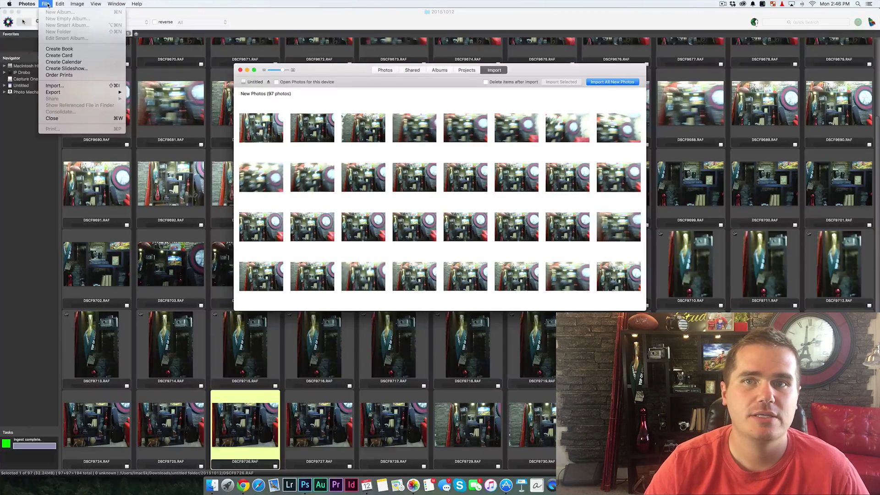
# Step: Select all RAF files in Downloads > testFolder and review them for import
pyautogui.click(57, 86)
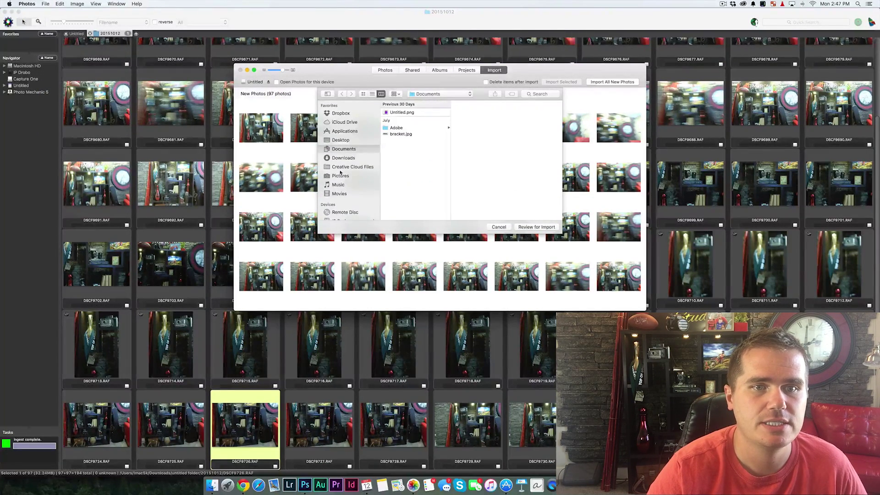
pyautogui.click(341, 158)
pyautogui.click(397, 143)
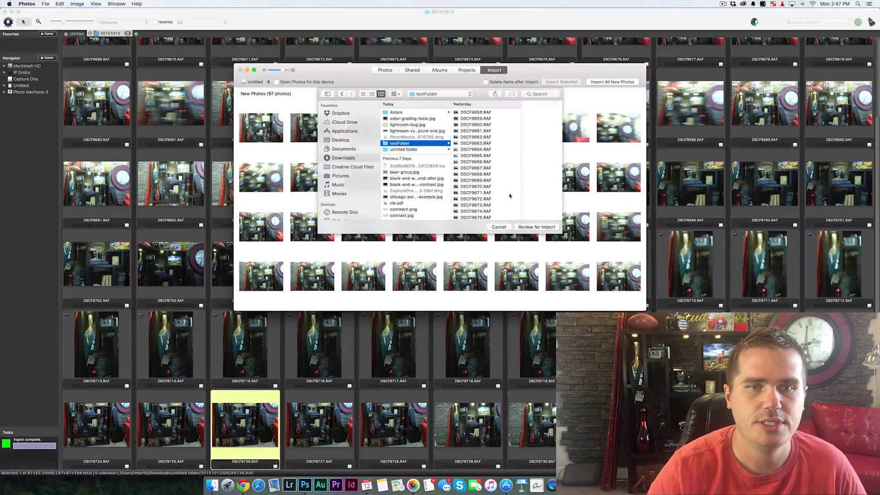
pyautogui.click(496, 173)
pyautogui.press('super+a')
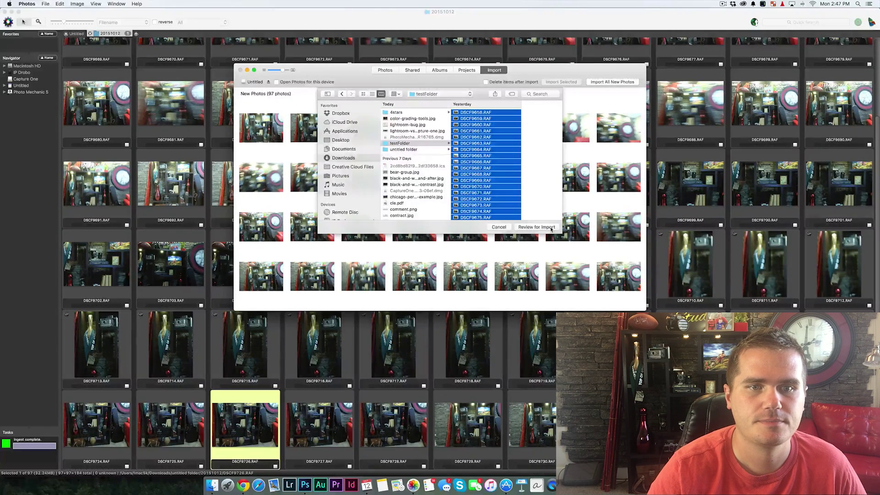
pyautogui.click(536, 227)
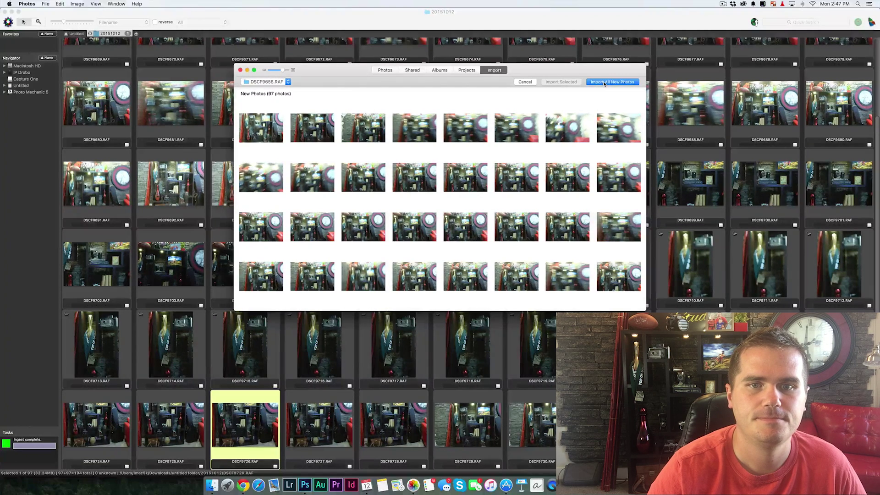
# Step: Import all 97 new photos, then open the last one full-size in an enlarged window
pyautogui.click(604, 83)
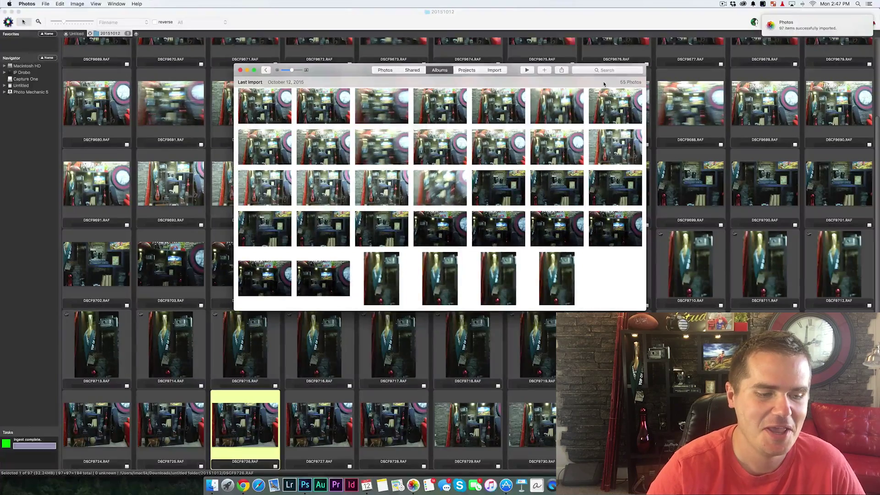
pyautogui.click(550, 288)
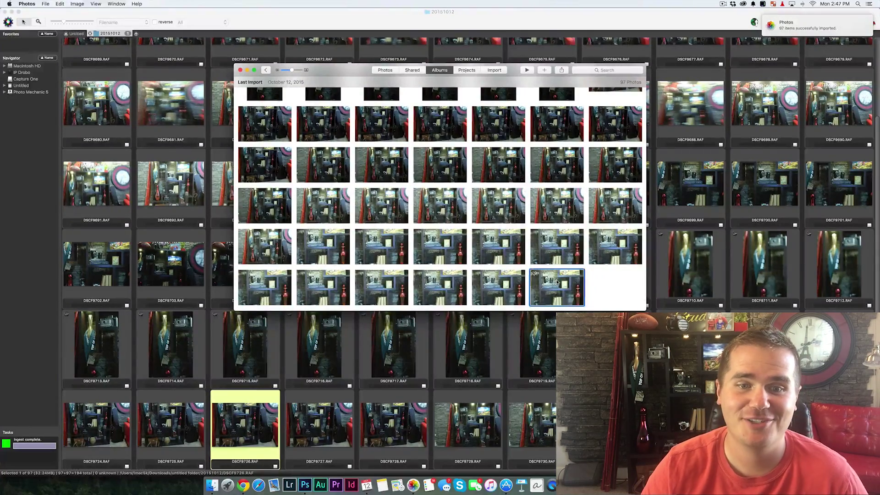
pyautogui.doubleClick(550, 288)
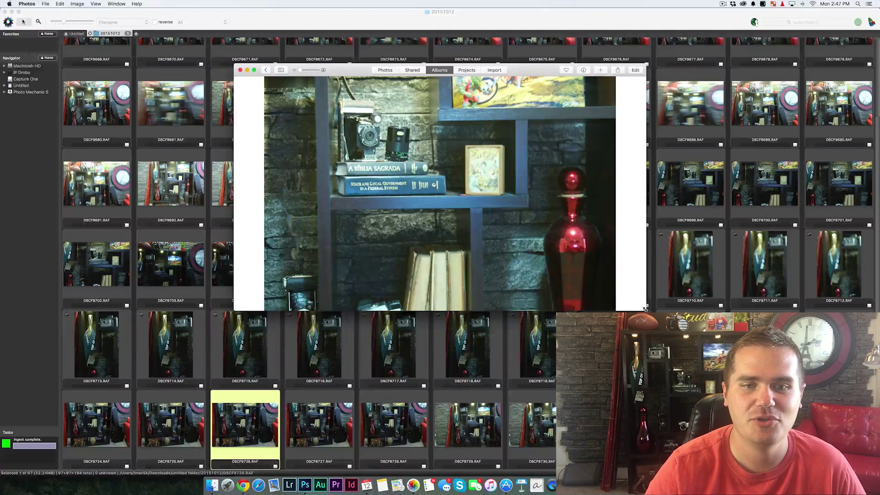
pyautogui.moveTo(645, 311); pyautogui.dragTo(874, 458)
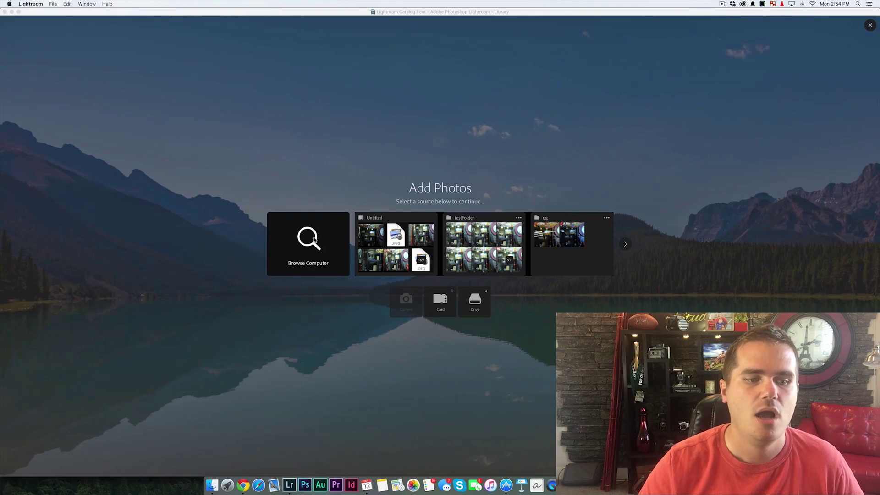
# Step: Choose Downloads > testFolder as Lightroom's import source
pyautogui.click(314, 240)
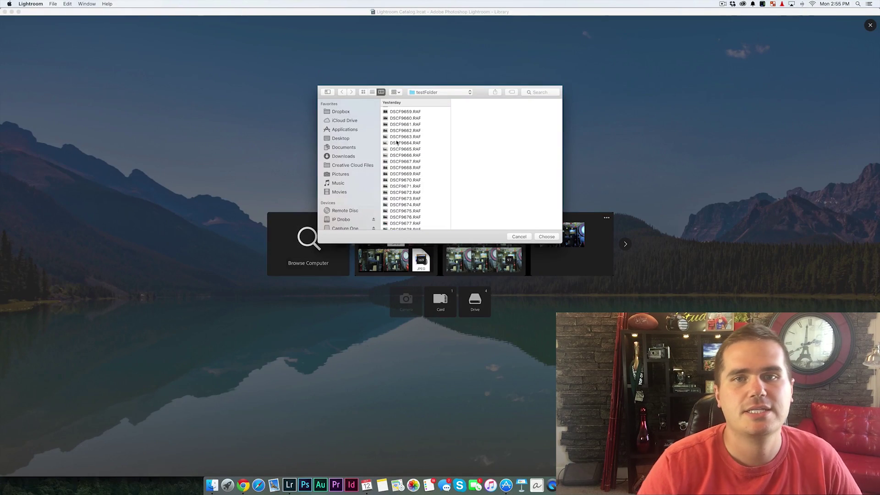
pyautogui.click(430, 93)
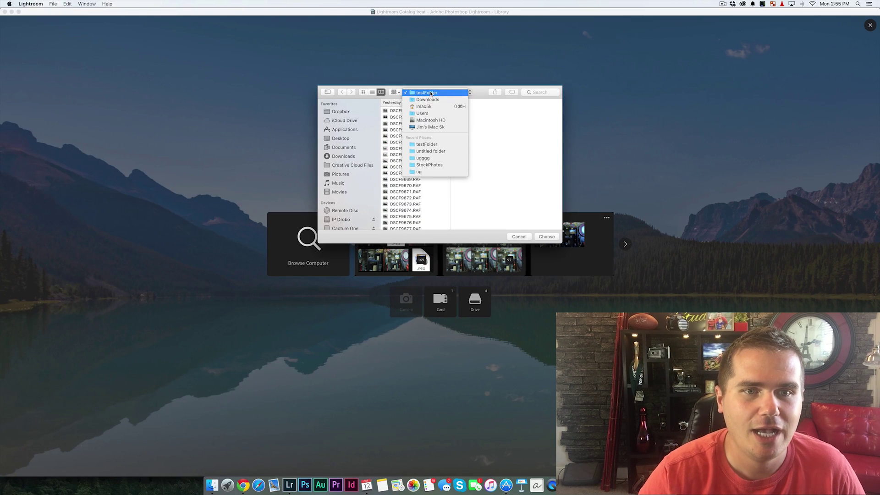
pyautogui.click(430, 93)
pyautogui.click(431, 93)
pyautogui.click(429, 100)
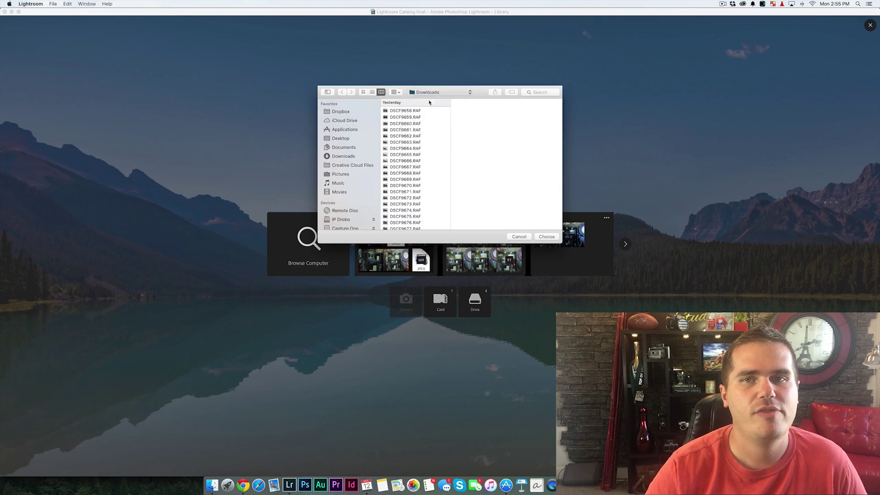
pyautogui.click(397, 142)
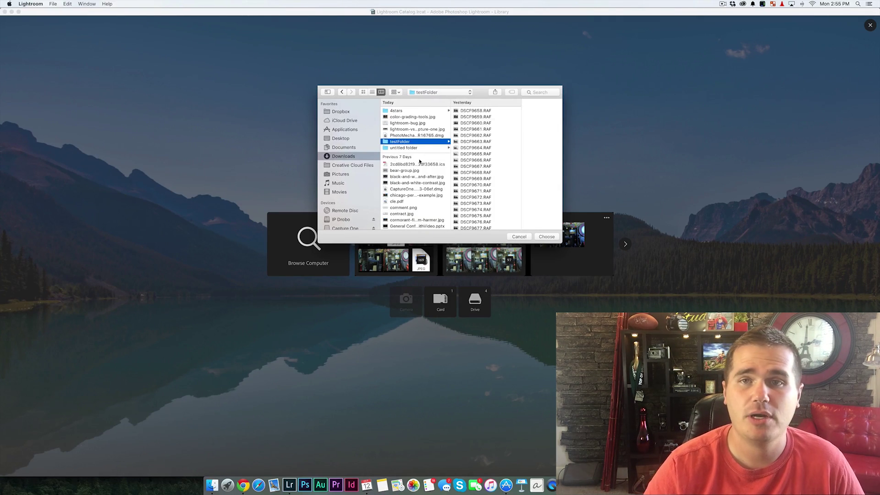
pyautogui.click(546, 236)
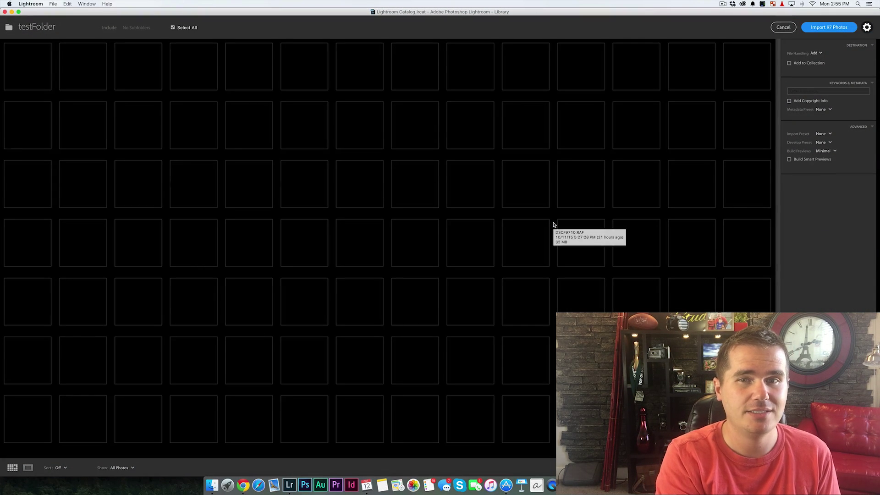
# Step: Enable Build Smart Previews and import the 97 photos into the Library
pyautogui.click(789, 160)
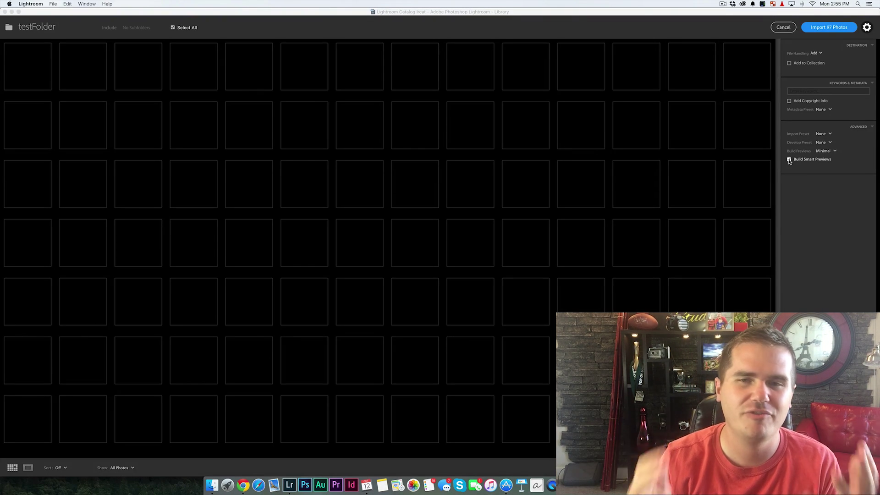
pyautogui.click(821, 32)
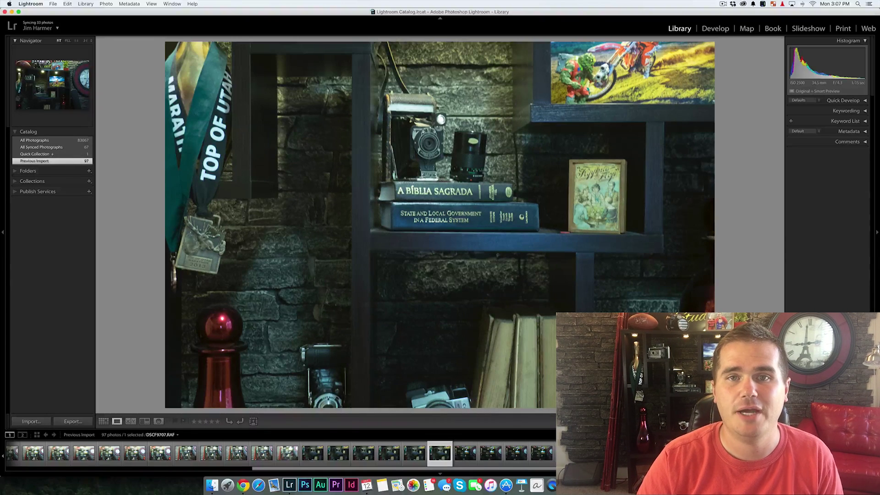
# Step: Step through the imported photos in Loupe view to DSCF9725.RAF
pyautogui.press('Right')
pyautogui.press('Right')
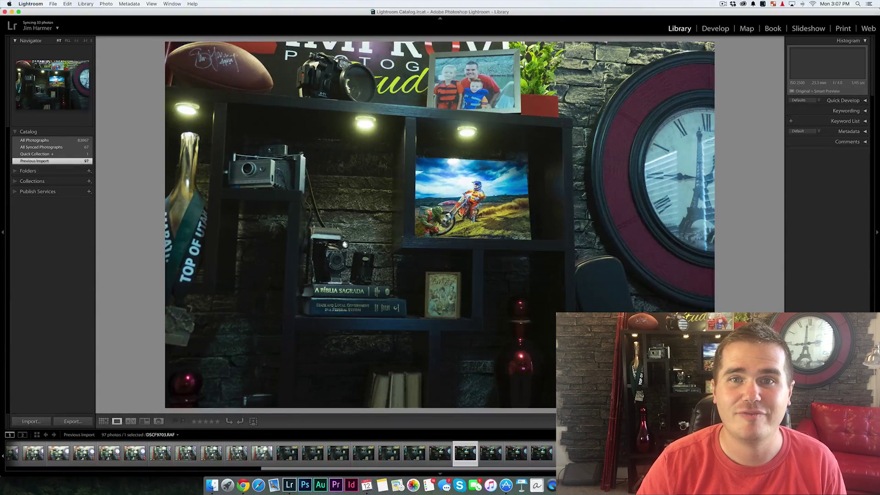
pyautogui.press('Right')
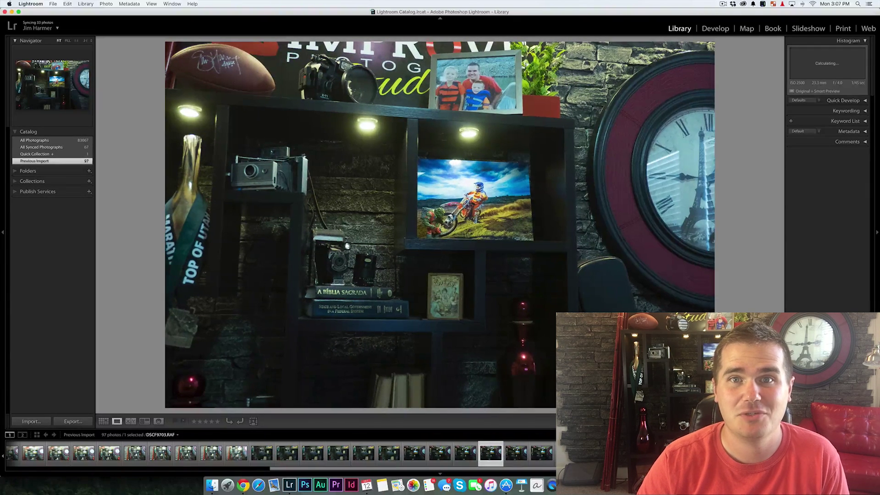
pyautogui.press('Right')
pyautogui.press('Right')
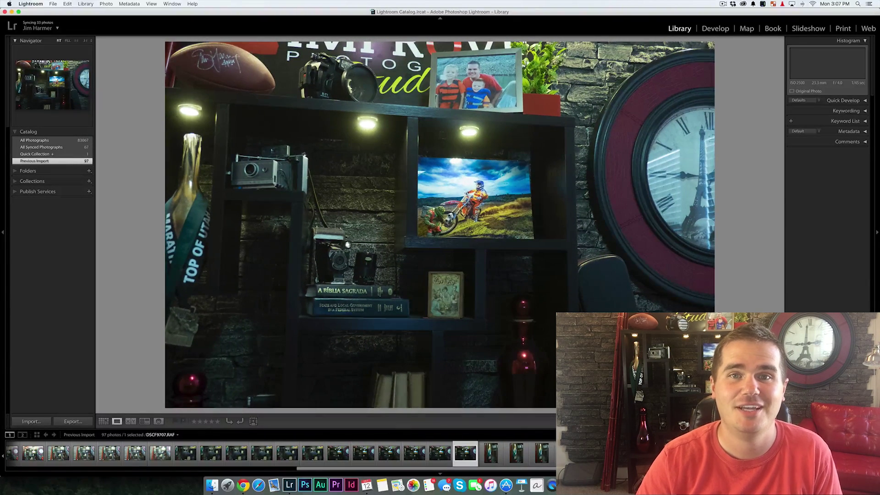
pyautogui.press('Right')
pyautogui.press('Right')
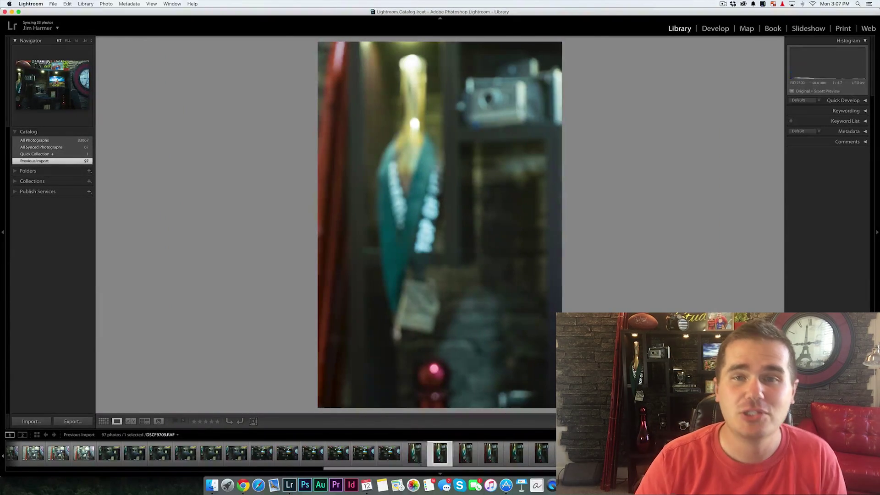
pyautogui.press('Right')
pyautogui.press('Right')
pyautogui.press('Right')
pyautogui.press('Right')
pyautogui.press('Right')
pyautogui.press('Right')
pyautogui.press('Right')
pyautogui.press('Right')
pyautogui.press('Right')
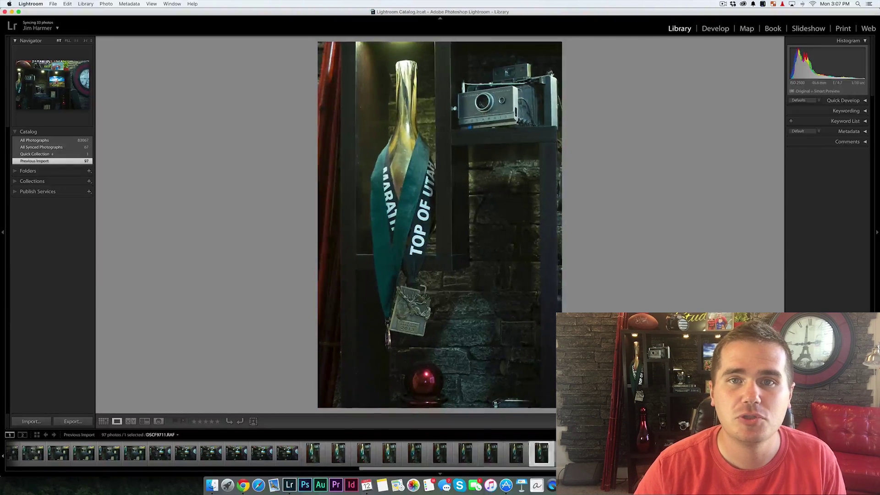
pyautogui.press('Left')
pyautogui.press('Left')
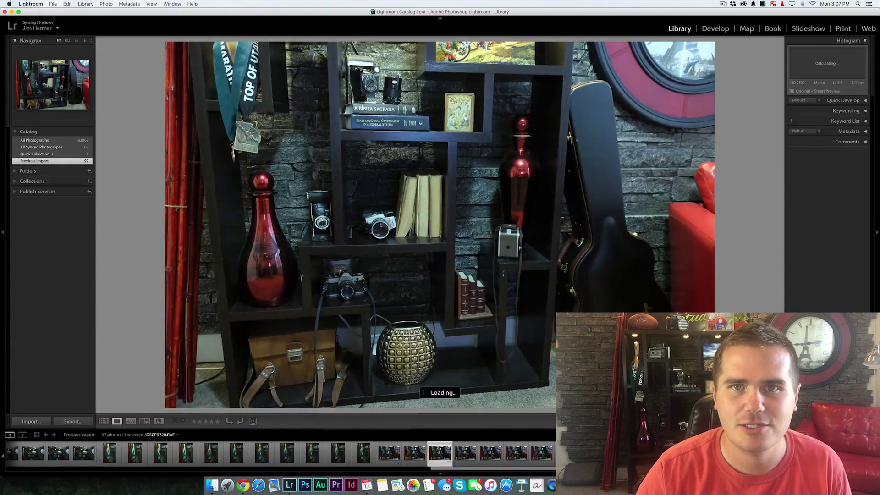
pyautogui.press('Right')
pyautogui.press('Right')
pyautogui.press('Right')
pyautogui.press('Right')
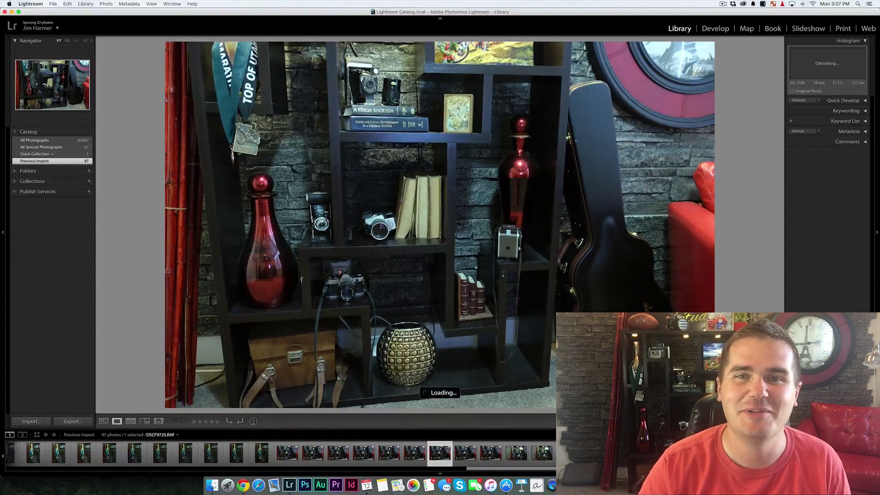